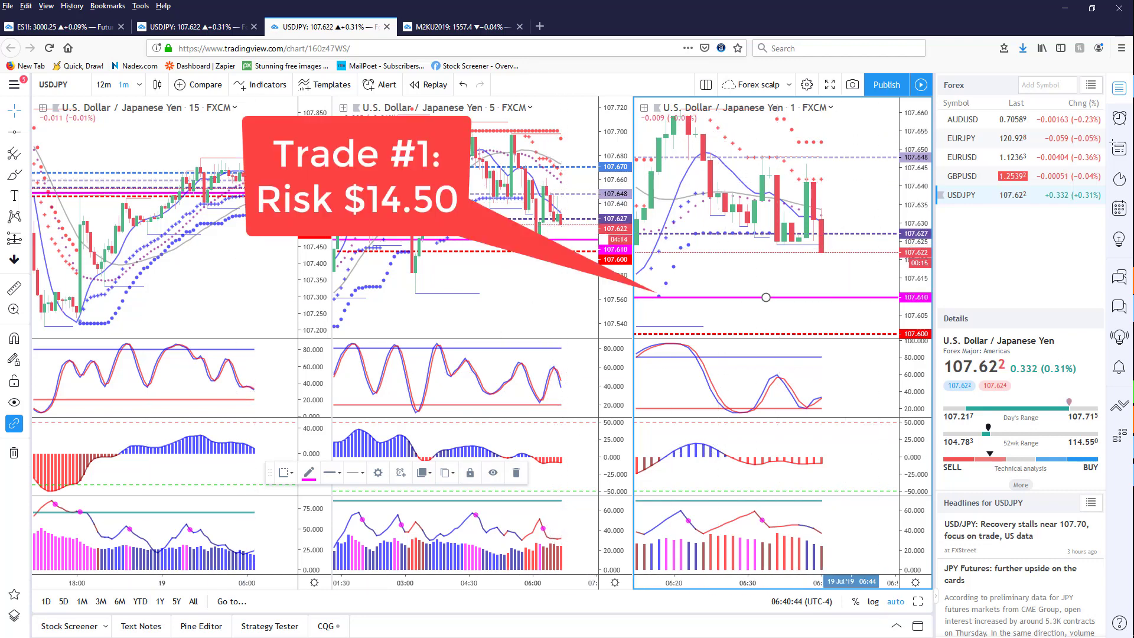
# Deselect the 1-minute chart's magenta line and bring up Nadex's USD/JPY >107.61 order at 20
pyautogui.hotkey('alt', 'Tab')
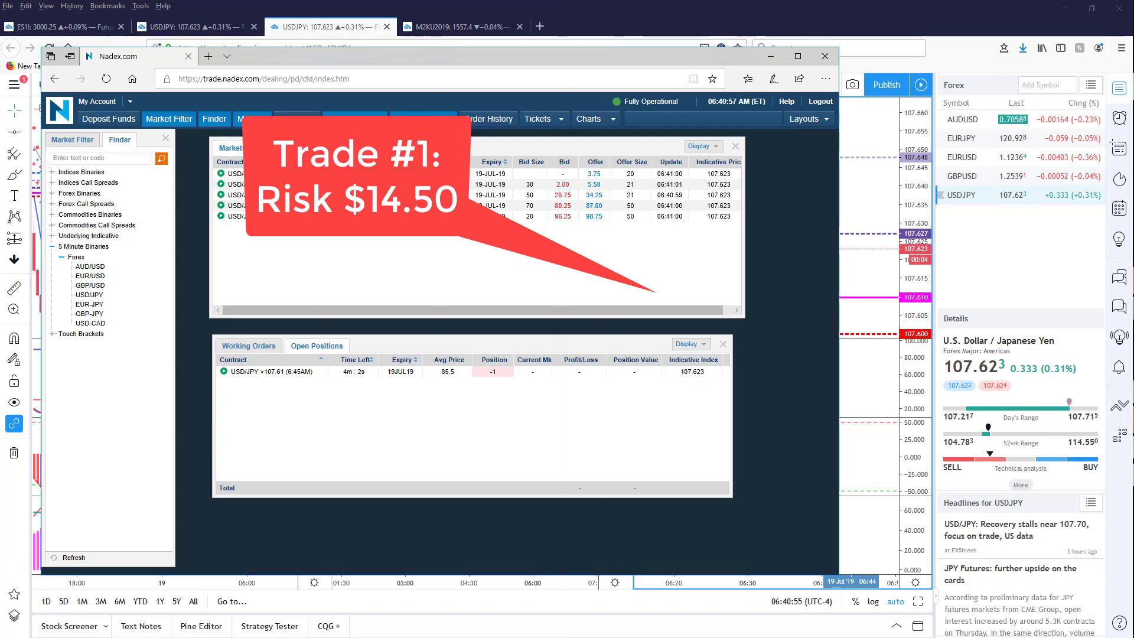
pyautogui.hotkey('alt', 'Tab')
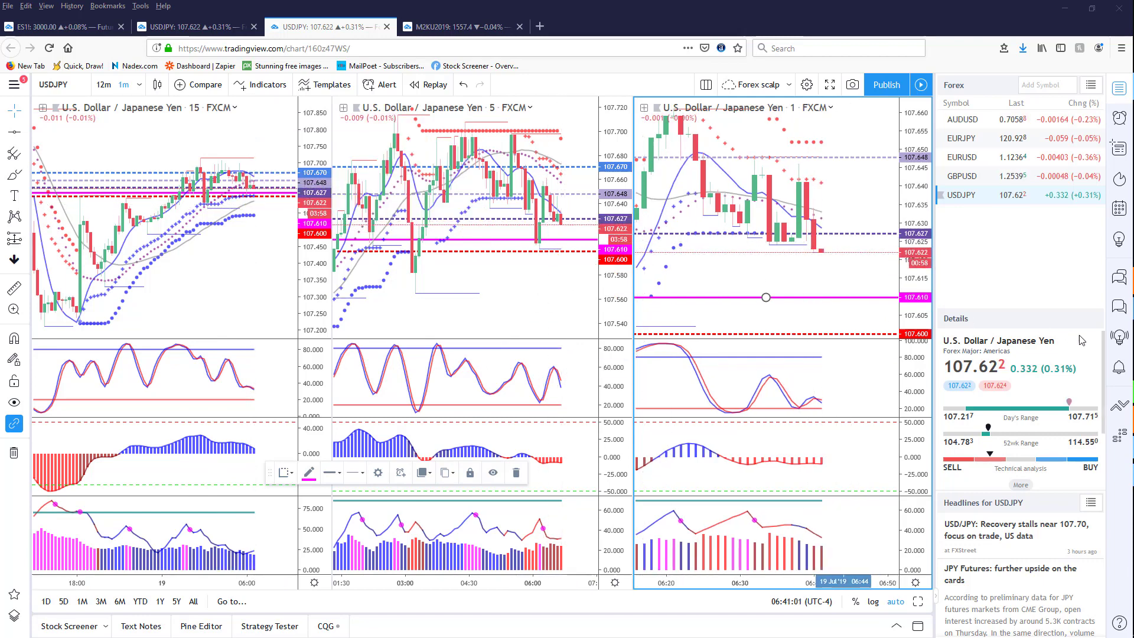
pyautogui.click(867, 275)
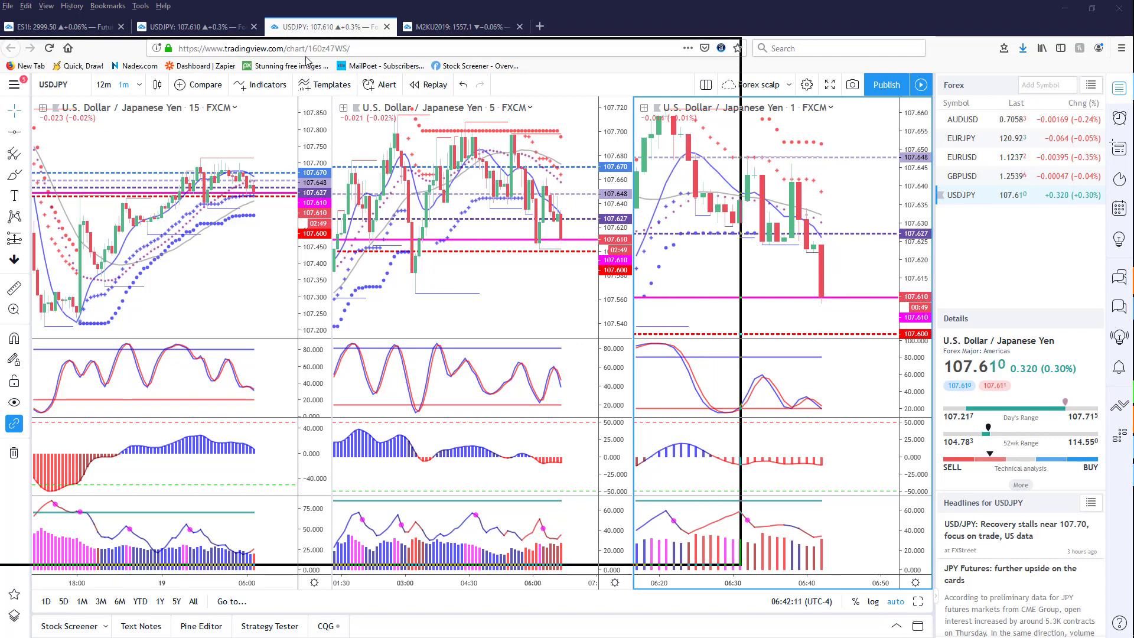
pyautogui.hotkey('alt', 'Tab')
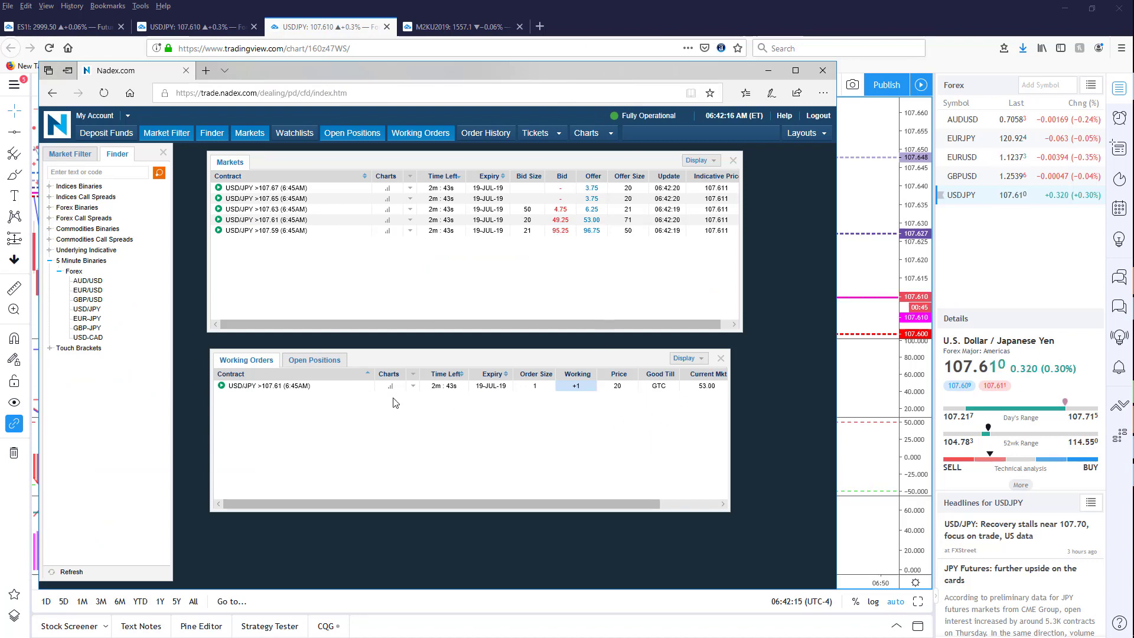
# Check the open USD/JPY position, then narrow the Nadex window to show more chart
pyautogui.click(313, 361)
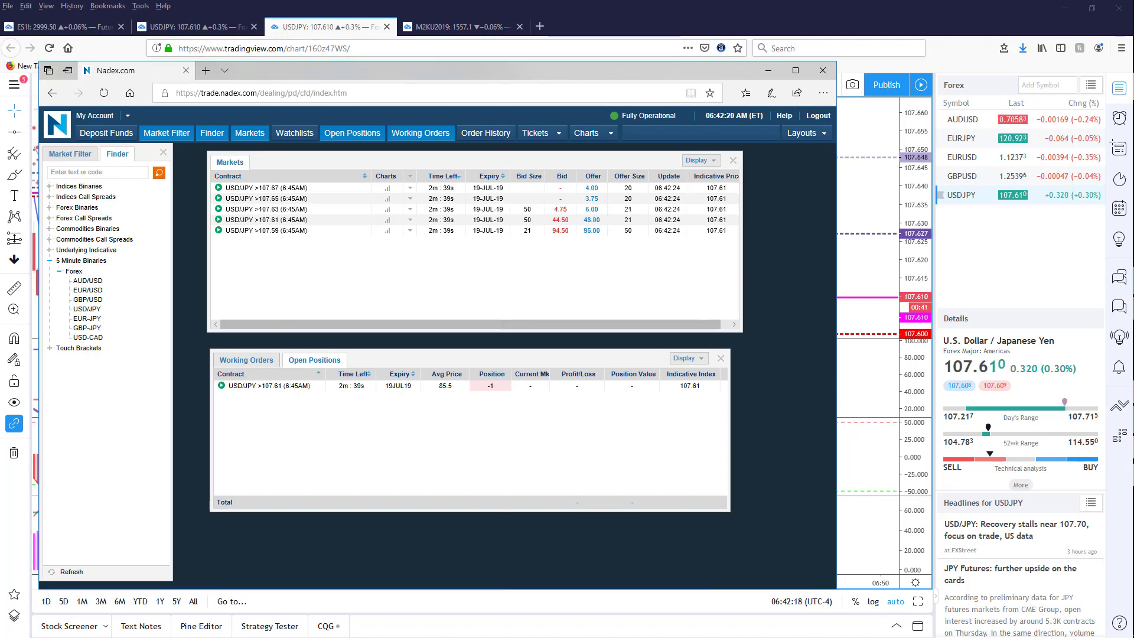
pyautogui.hotkey('alt', 'Tab')
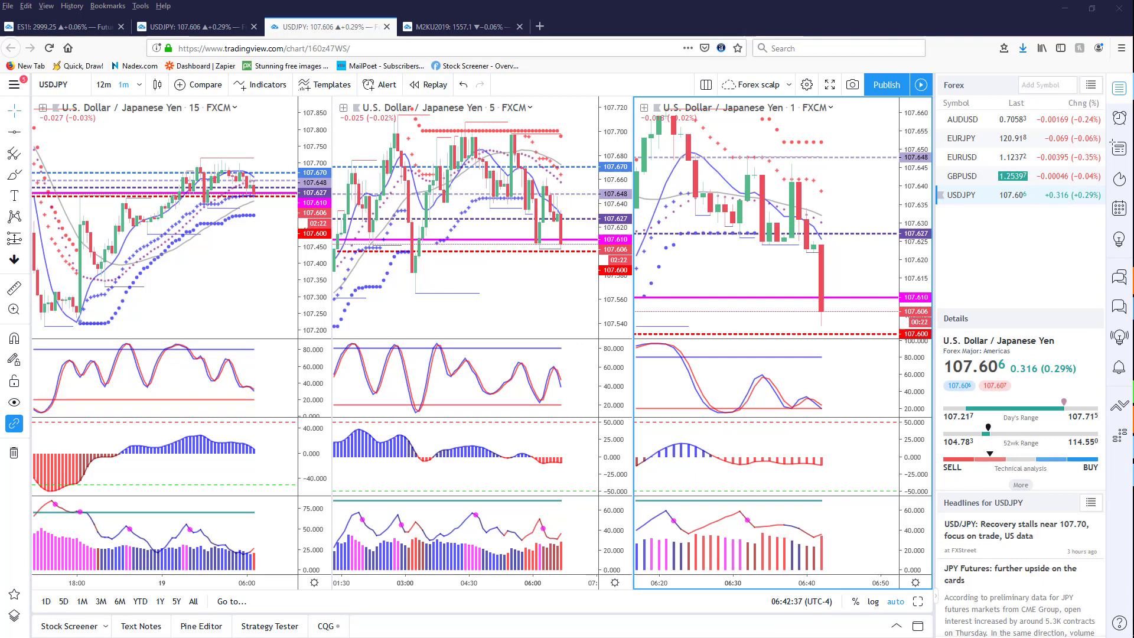
pyautogui.hotkey('alt', 'Tab')
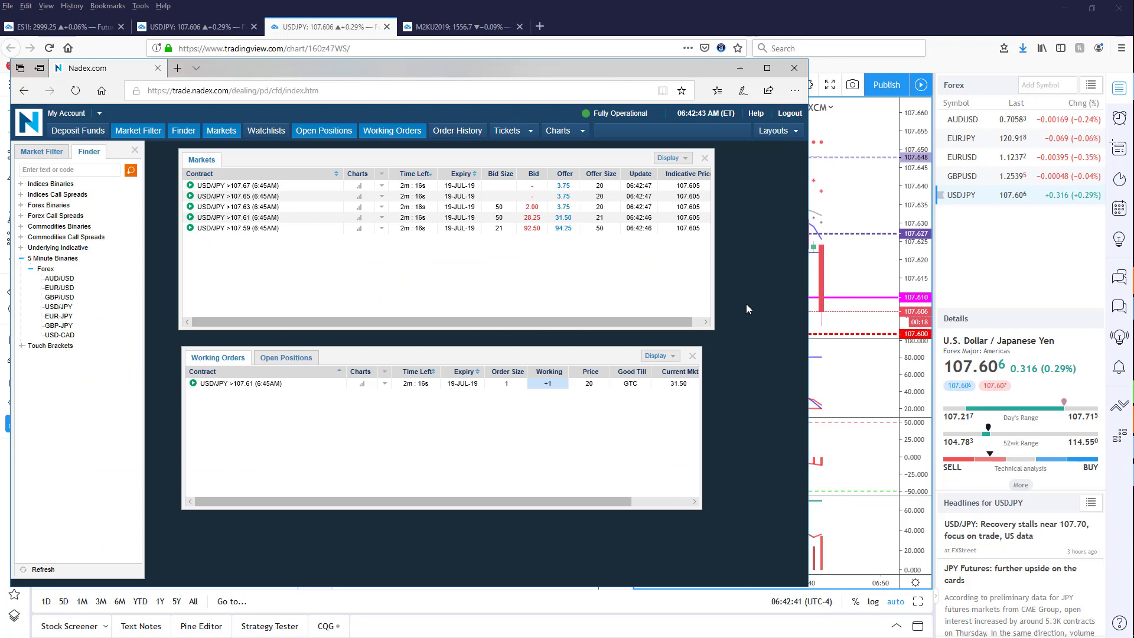
pyautogui.moveTo(808, 312); pyautogui.dragTo(746, 306)
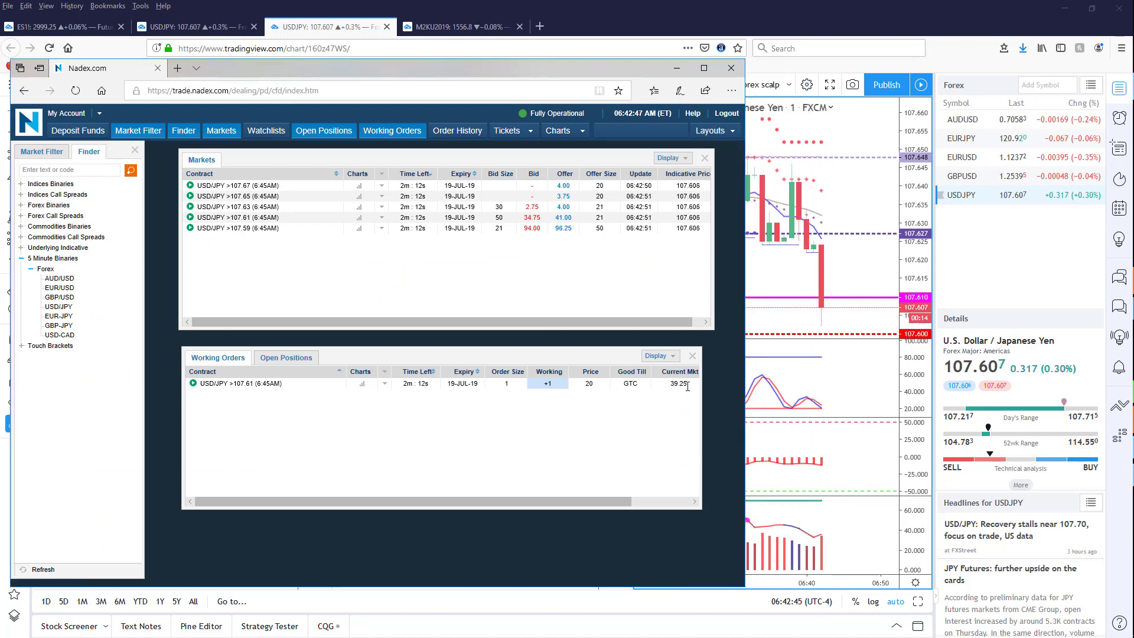
# Edit the working USD/JPY >107.61 (6:45AM) order's ticket to a Price of 30 and confirm the amendment
pyautogui.click(264, 386)
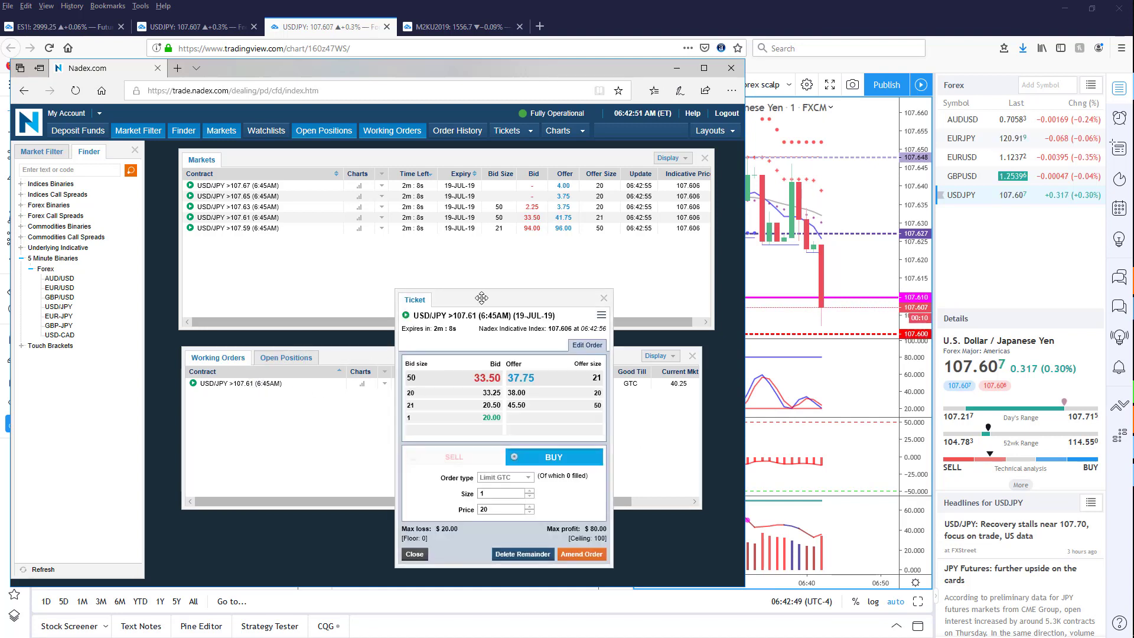
pyautogui.moveTo(479, 286); pyautogui.dragTo(218, 167)
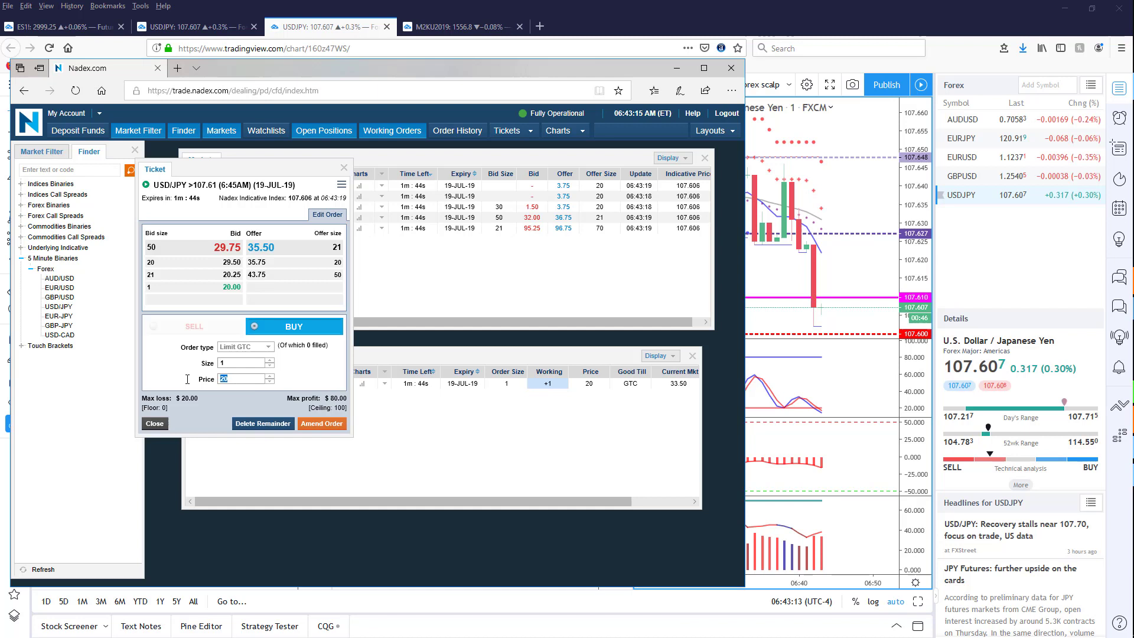
pyautogui.write('30')
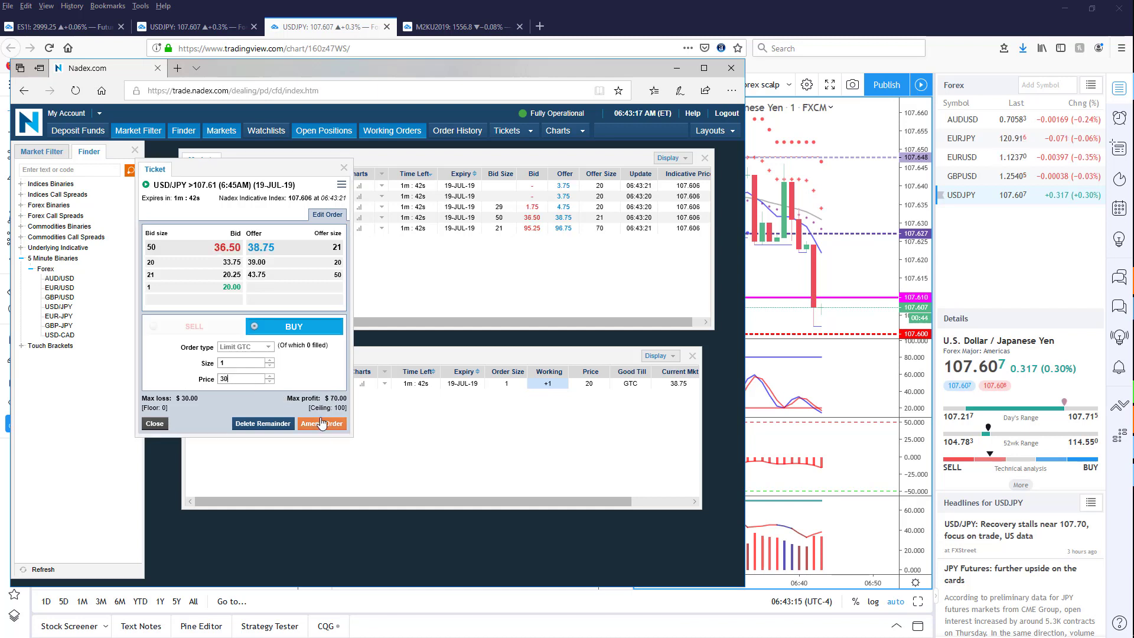
pyautogui.click(322, 423)
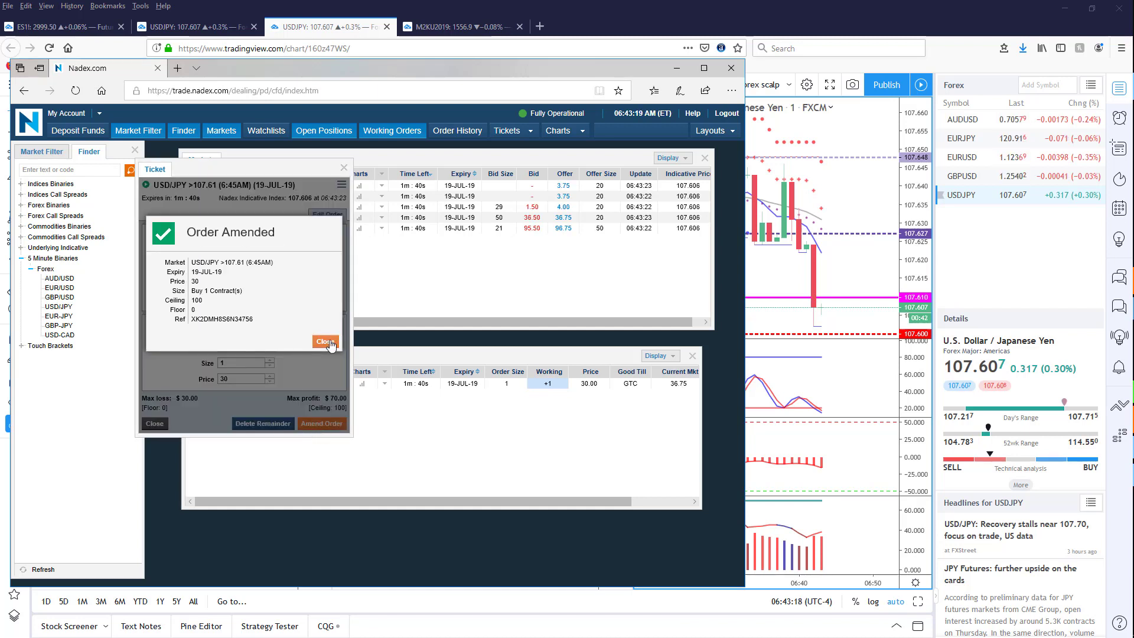
pyautogui.click(325, 342)
# Reopen the USD/JPY >107.61 order ticket and amend its price to the 31.00 offer
pyautogui.click(230, 384)
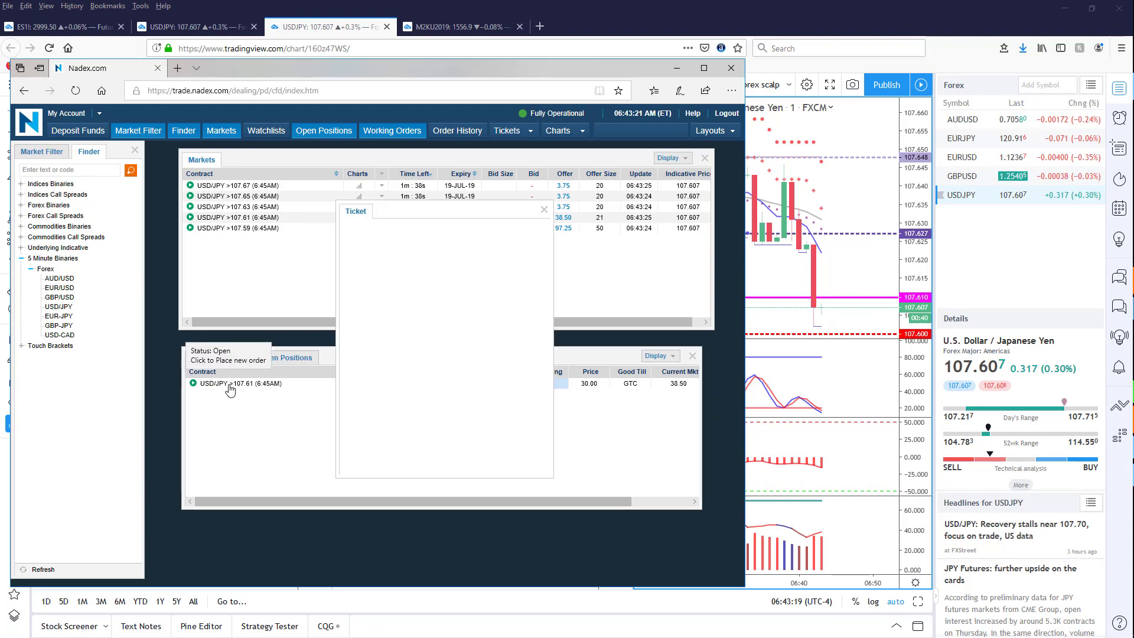
pyautogui.moveTo(417, 203); pyautogui.dragTo(276, 171)
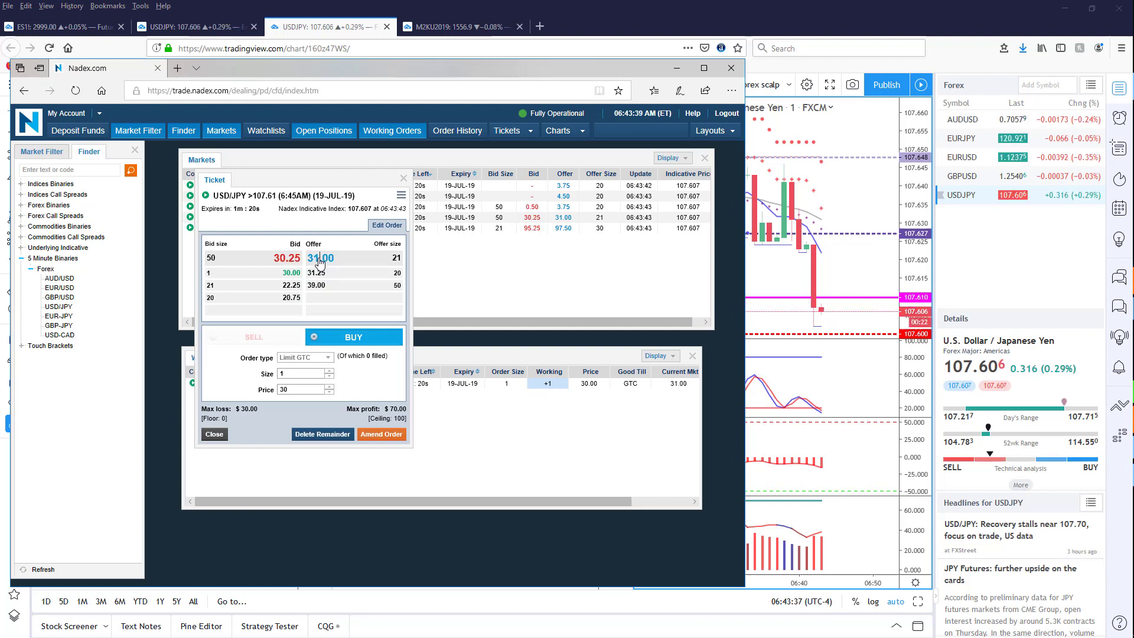
pyautogui.click(329, 387)
pyautogui.click(384, 436)
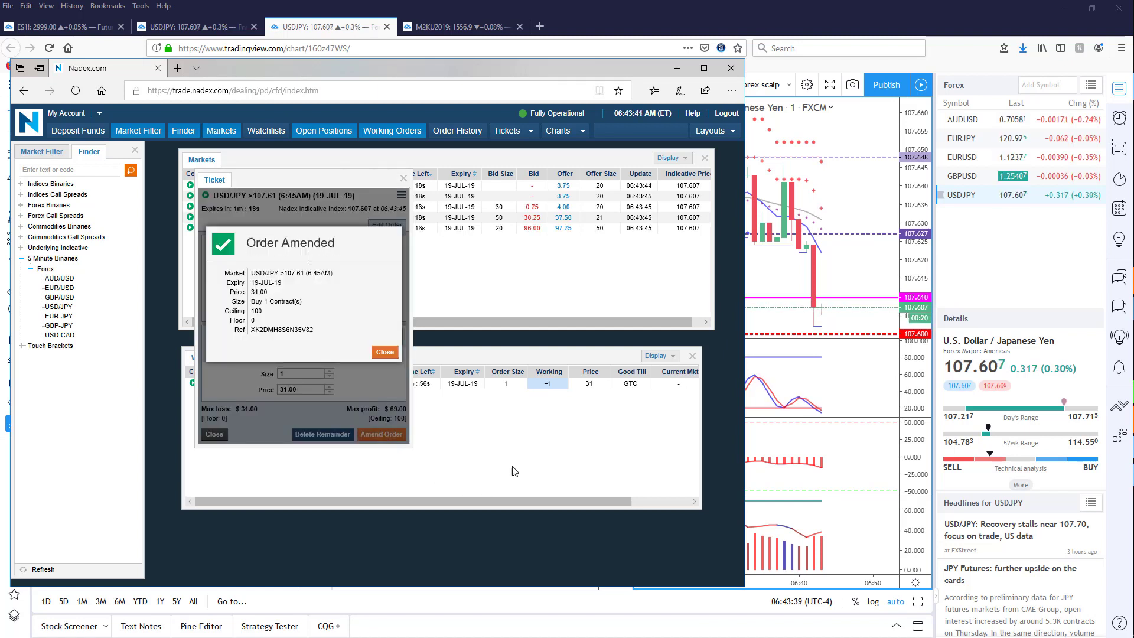
# Dismiss the amendment confirmation and expired-session notice, then minimize Nadex to show the USDJPY charts
pyautogui.click(383, 435)
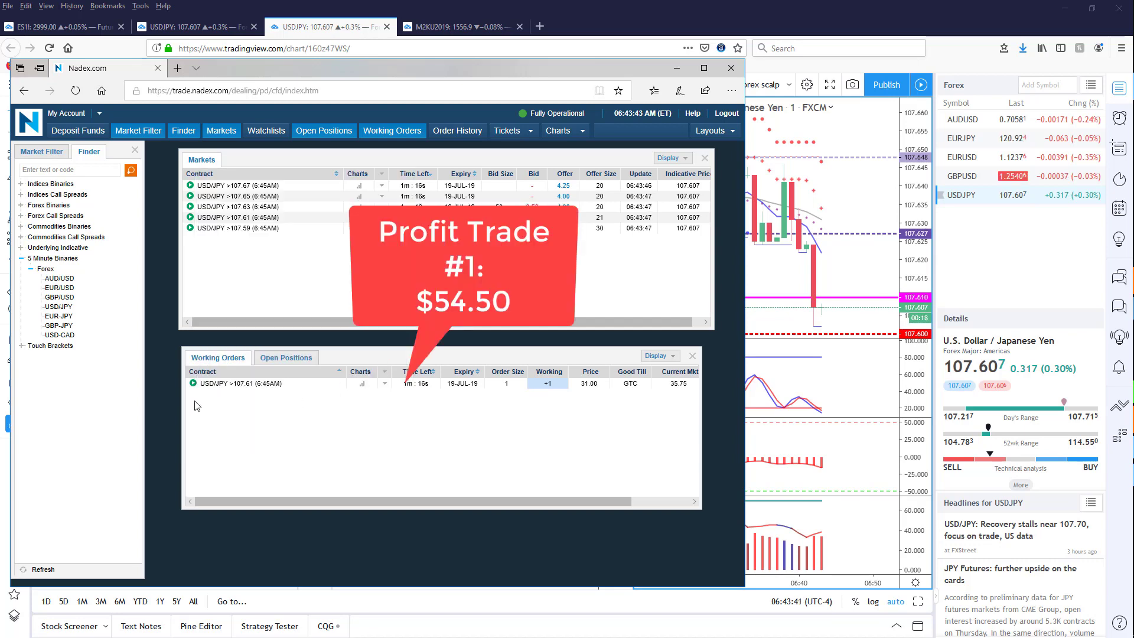
pyautogui.click(261, 387)
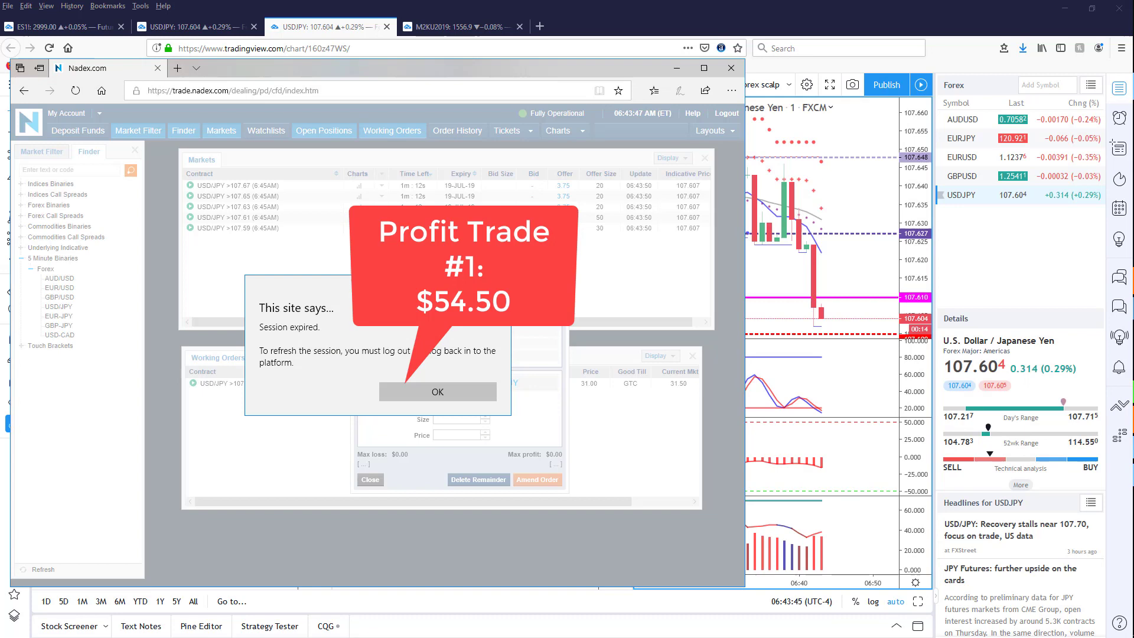
pyautogui.click(424, 393)
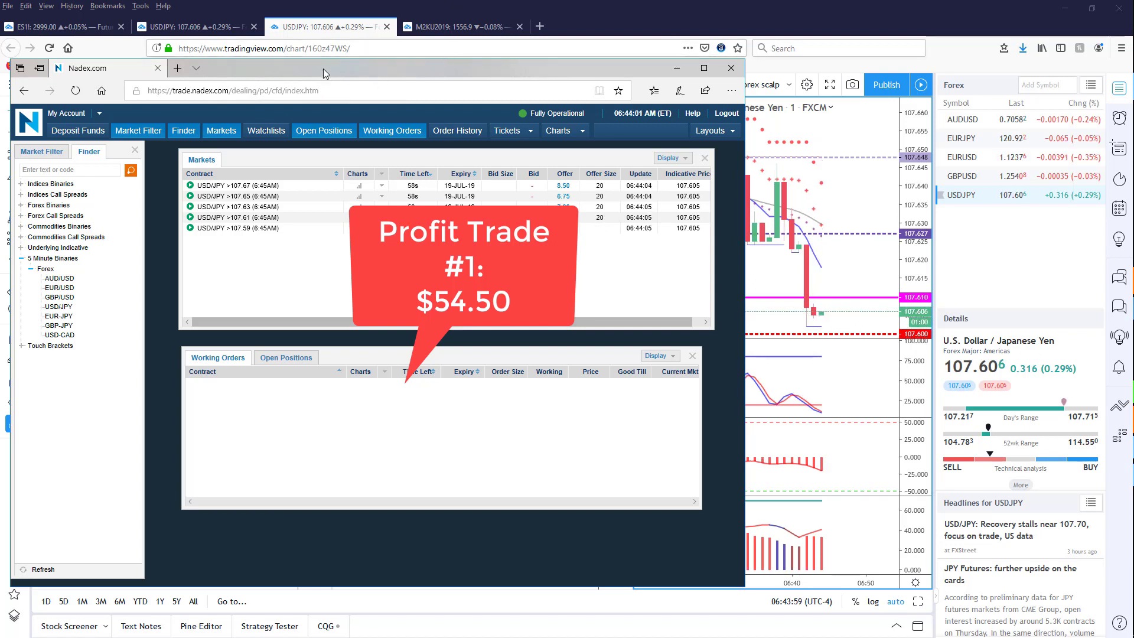
pyautogui.click(677, 68)
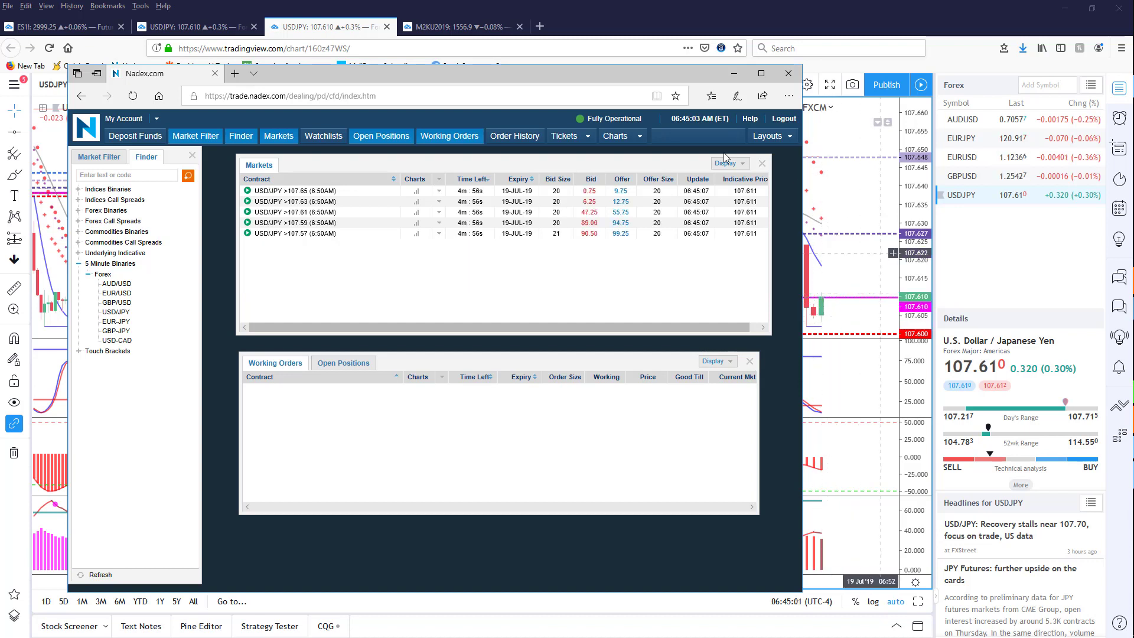
# Move Nadex aside to review the 6:50AM USD/JPY contracts, then switch back to the charts
pyautogui.moveTo(644, 71); pyautogui.dragTo(585, 58)
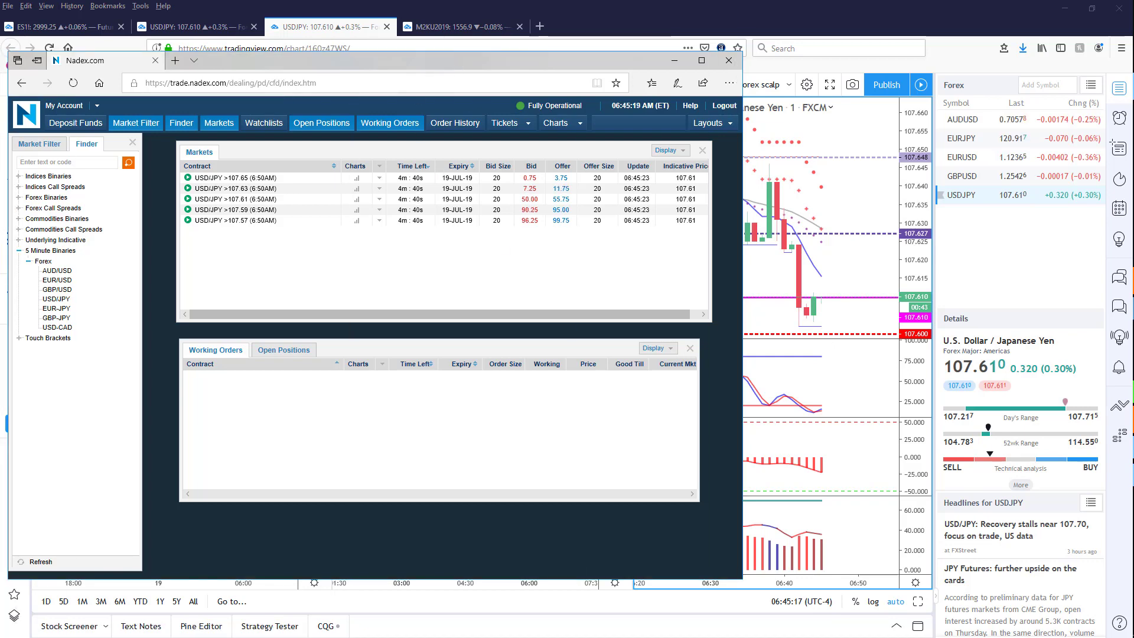
pyautogui.hotkey('alt', 'Tab')
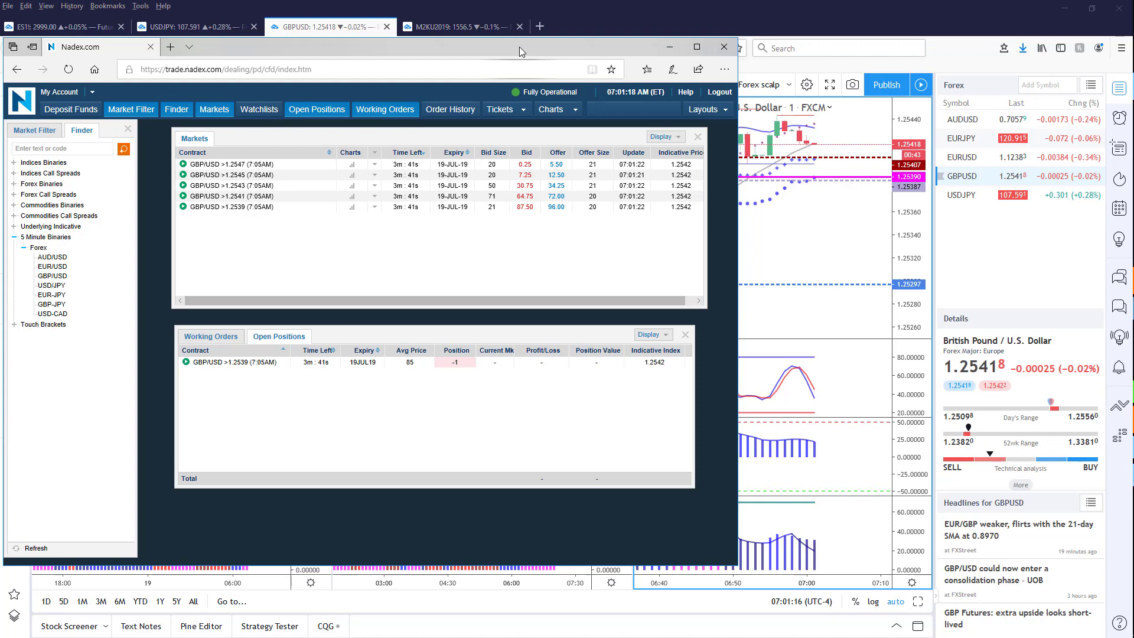
# Reposition the Nadex window holding the GBP/USD >1.2539 short, then switch back to the GBPUSD charts
pyautogui.moveTo(519, 47); pyautogui.dragTo(124, 87)
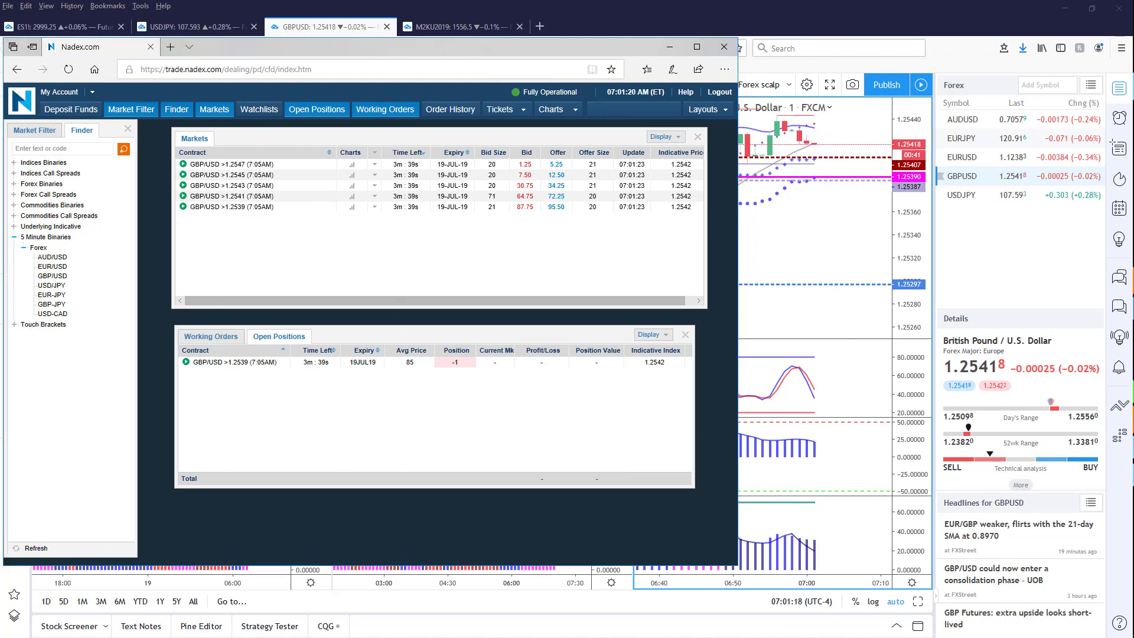
pyautogui.hotkey('alt', 'Tab')
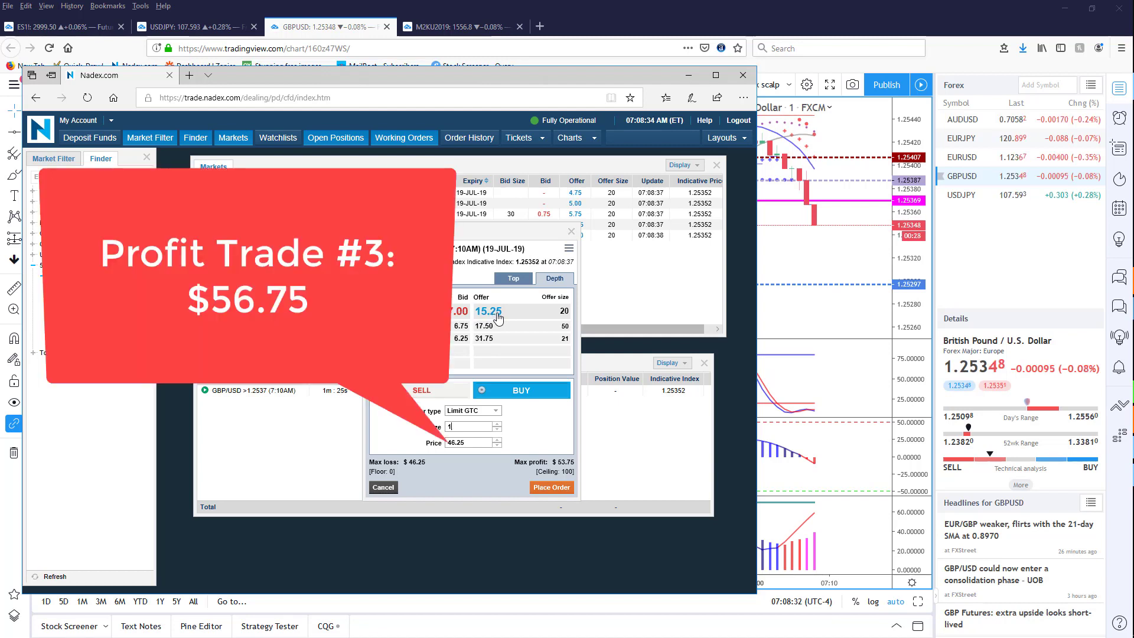
# Buy back the GBP/USD >1.2537 (7:10AM) contract at the 16.75 offer to close it
pyautogui.click(489, 312)
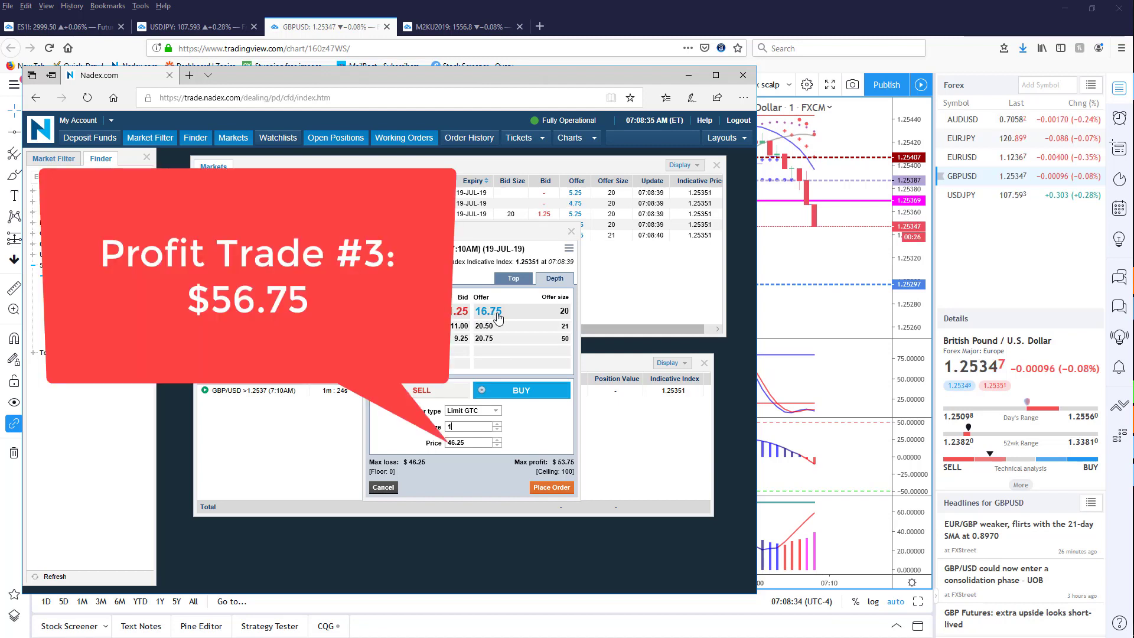
pyautogui.click(547, 489)
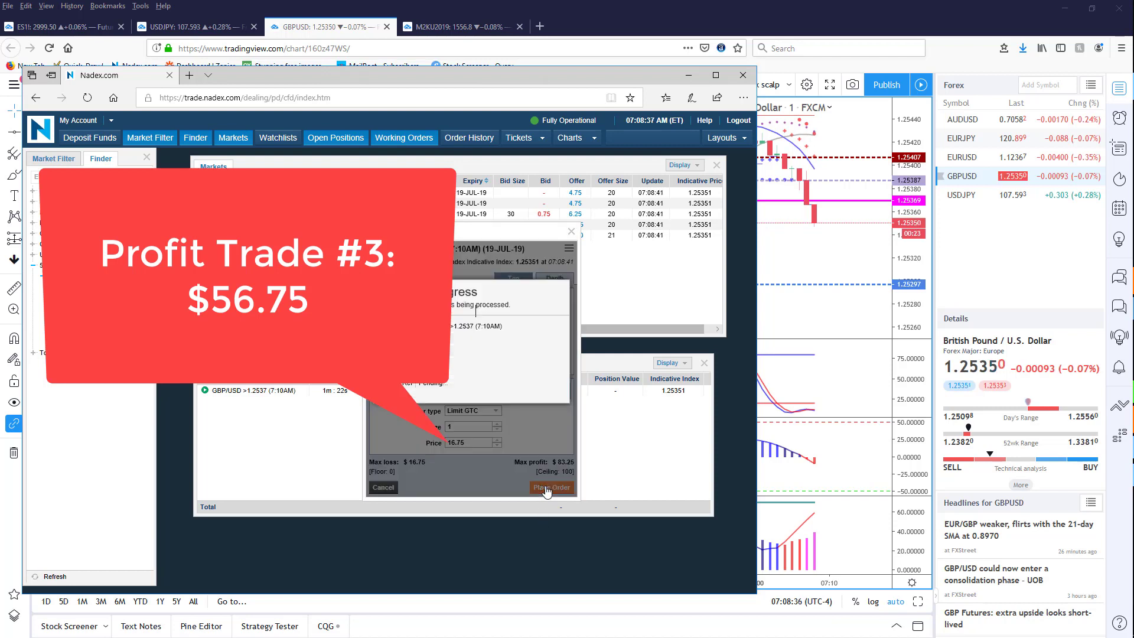
pyautogui.click(553, 406)
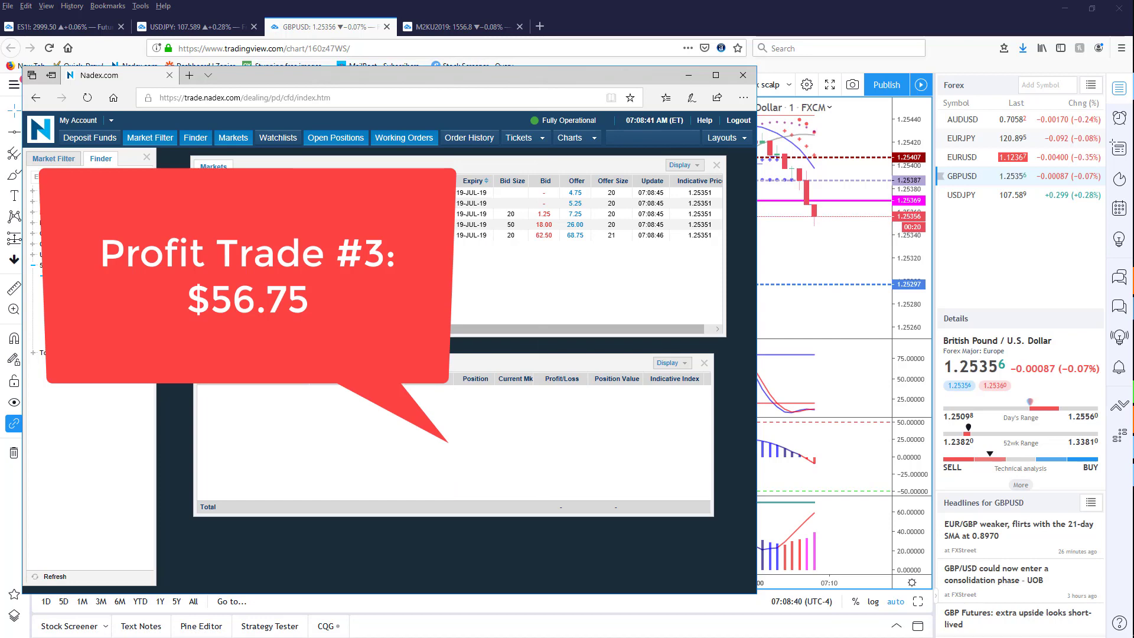
# Switch from Nadex to the GBPUSD 15-, 5- and 1-minute charts
pyautogui.hotkey('alt', 'Tab')
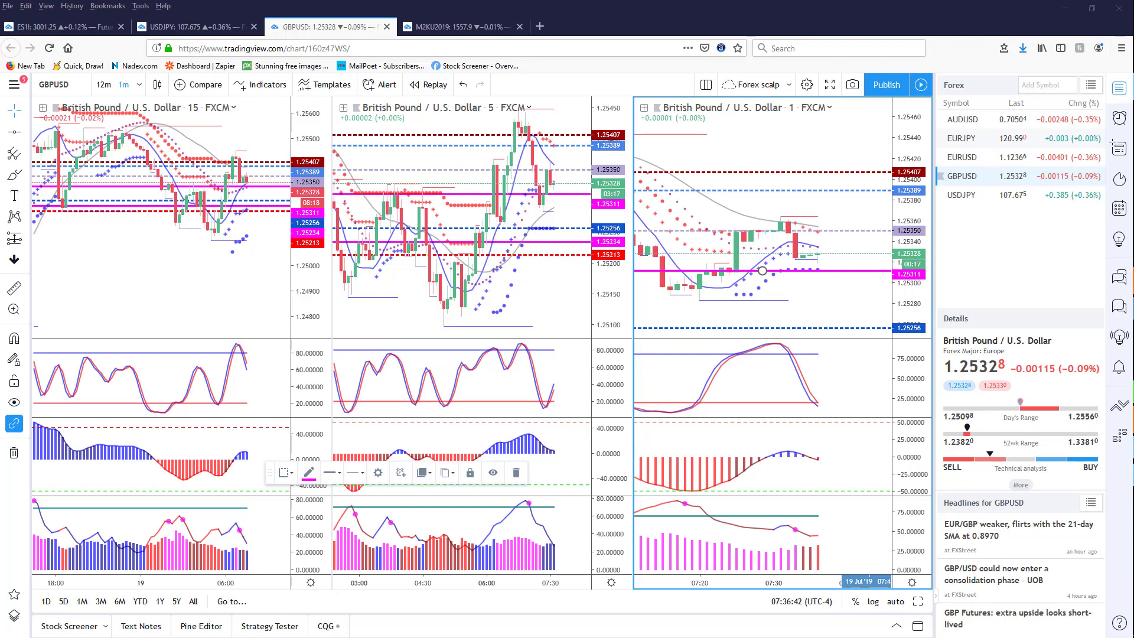
pyautogui.hotkey('alt', 'Tab')
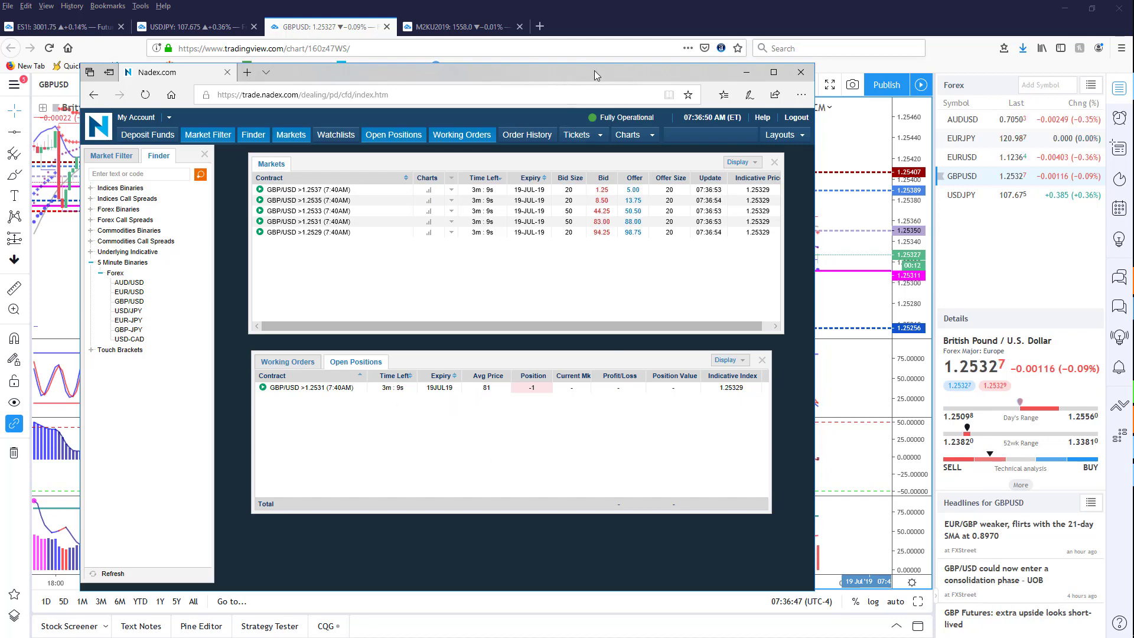
pyautogui.moveTo(396, 74); pyautogui.dragTo(349, 98)
pyautogui.click(884, 472)
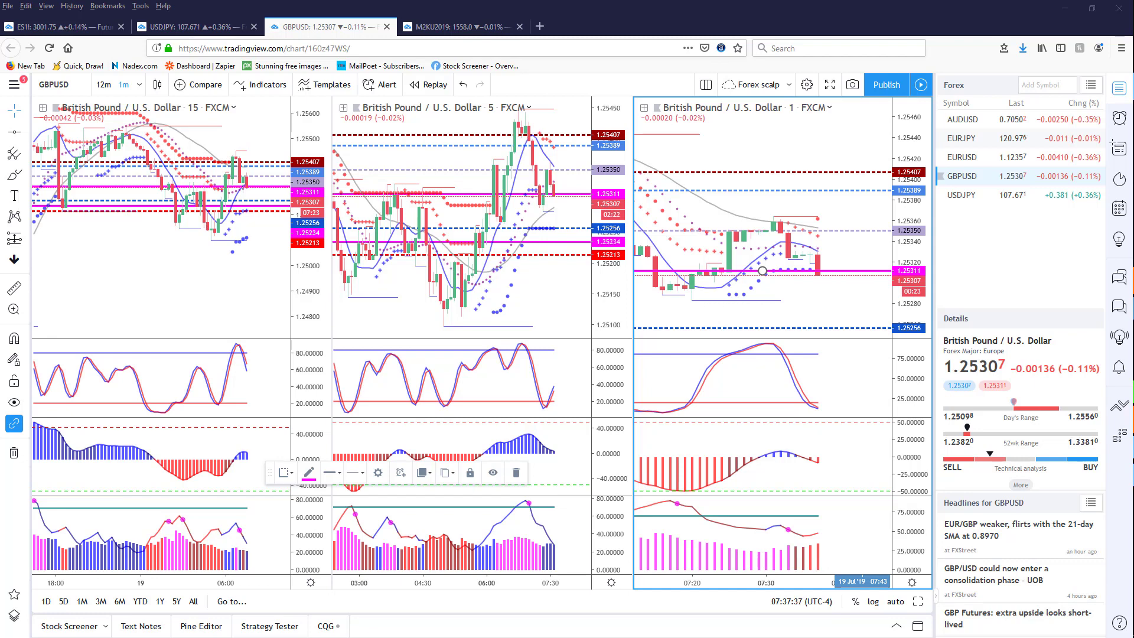
pyautogui.hotkey('alt', 'Tab')
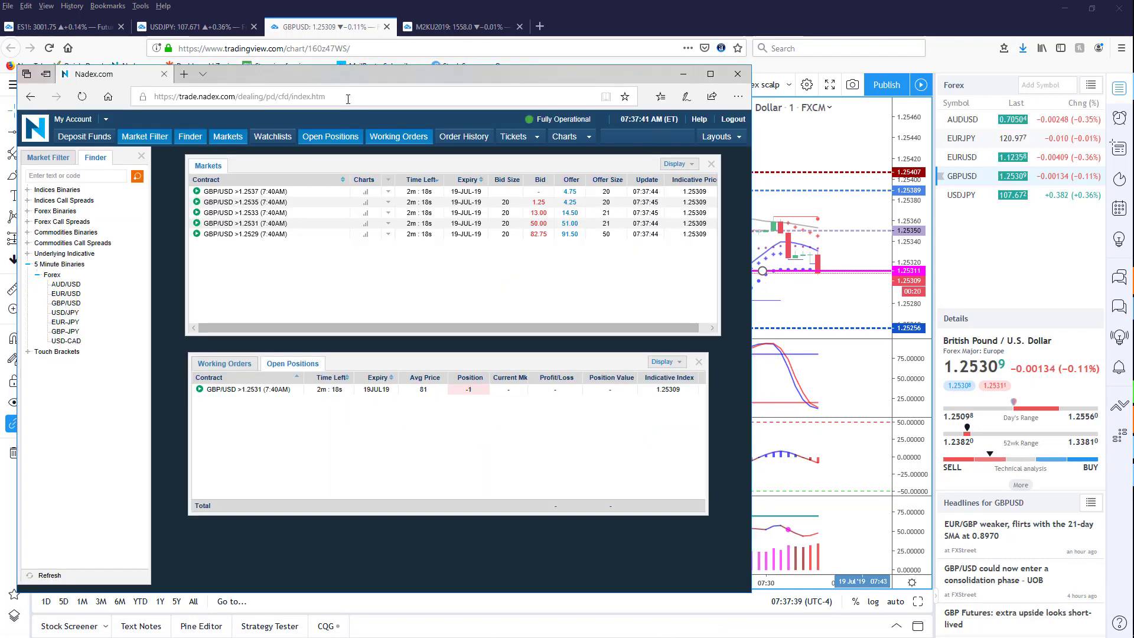
pyautogui.click(232, 364)
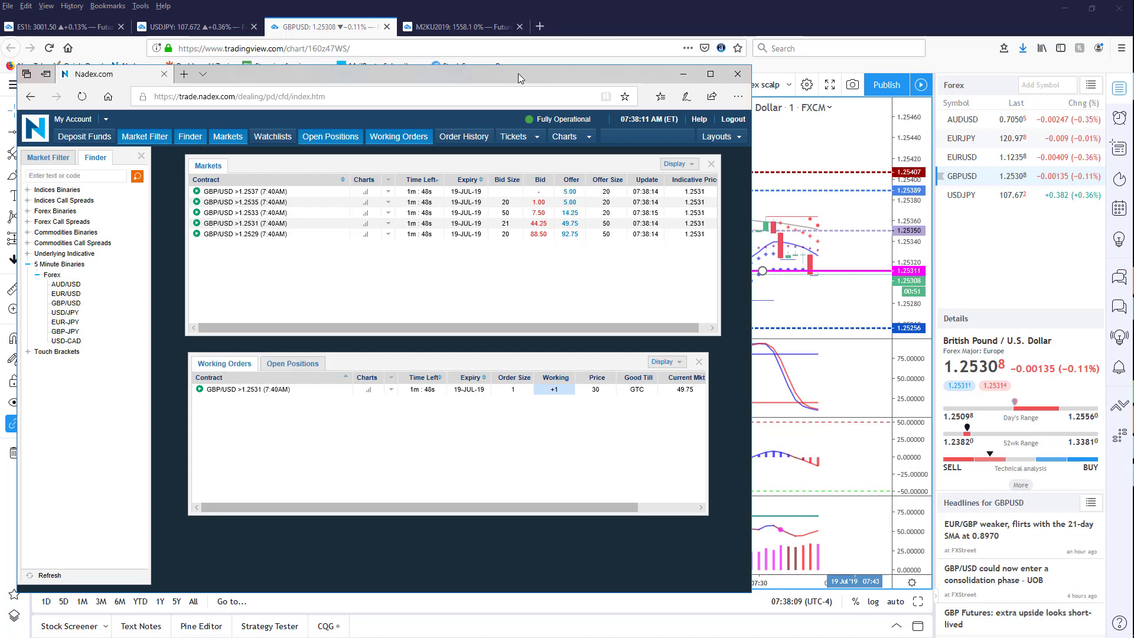
pyautogui.hotkey('alt', 'Tab')
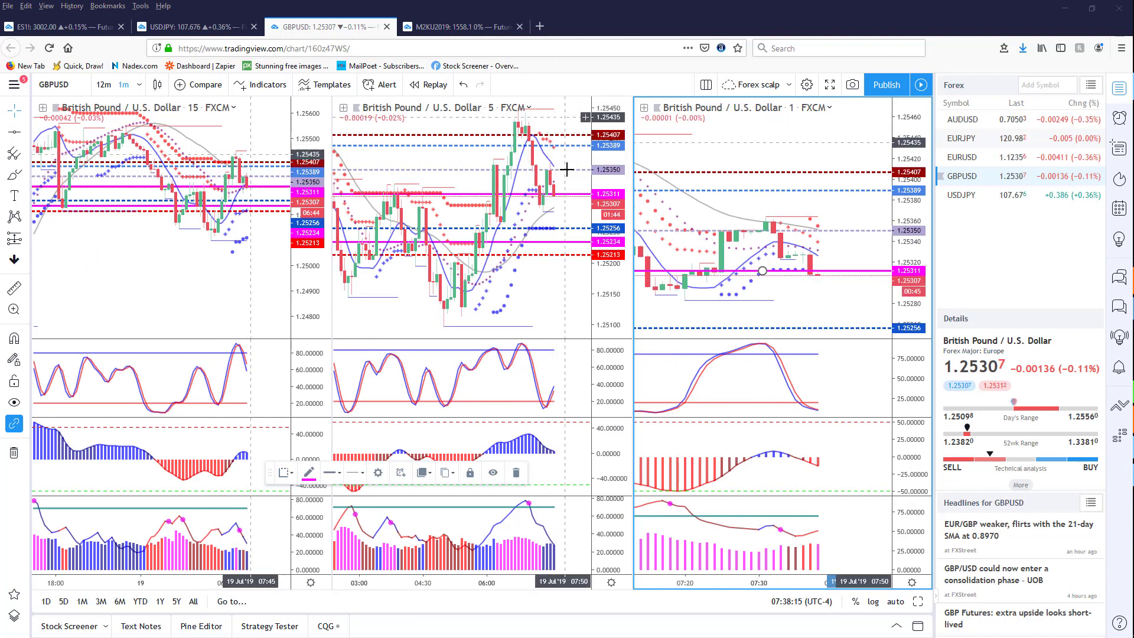
# Deselect the drawing on the 1-minute GBPUSD chart, then bring Nadex back to check its working orders
pyautogui.click(818, 288)
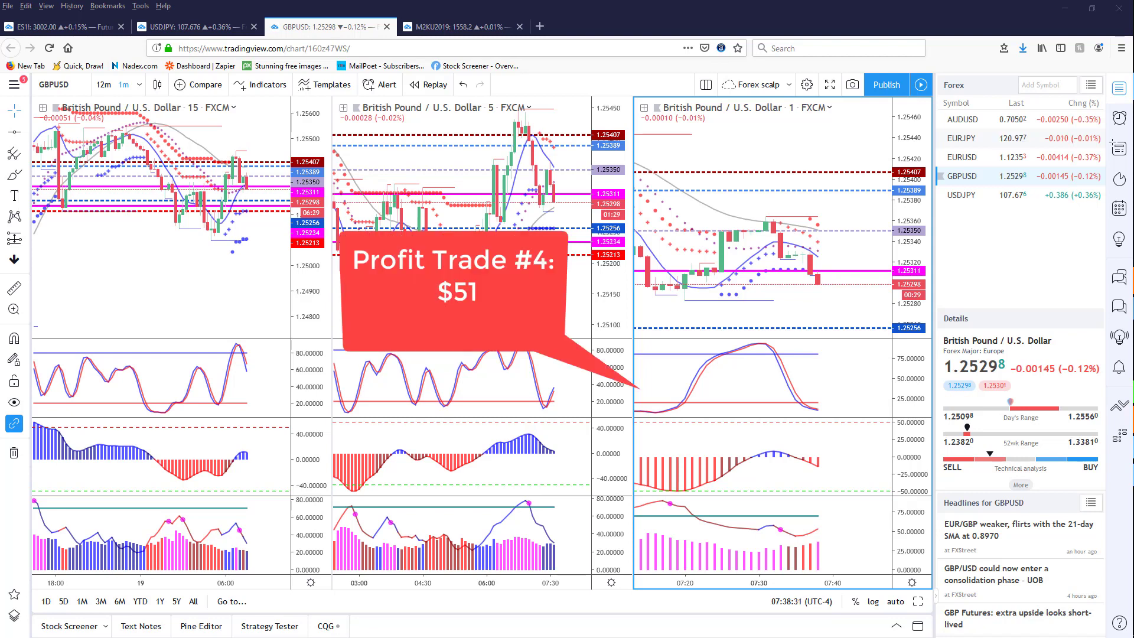
pyautogui.hotkey('alt', 'Tab')
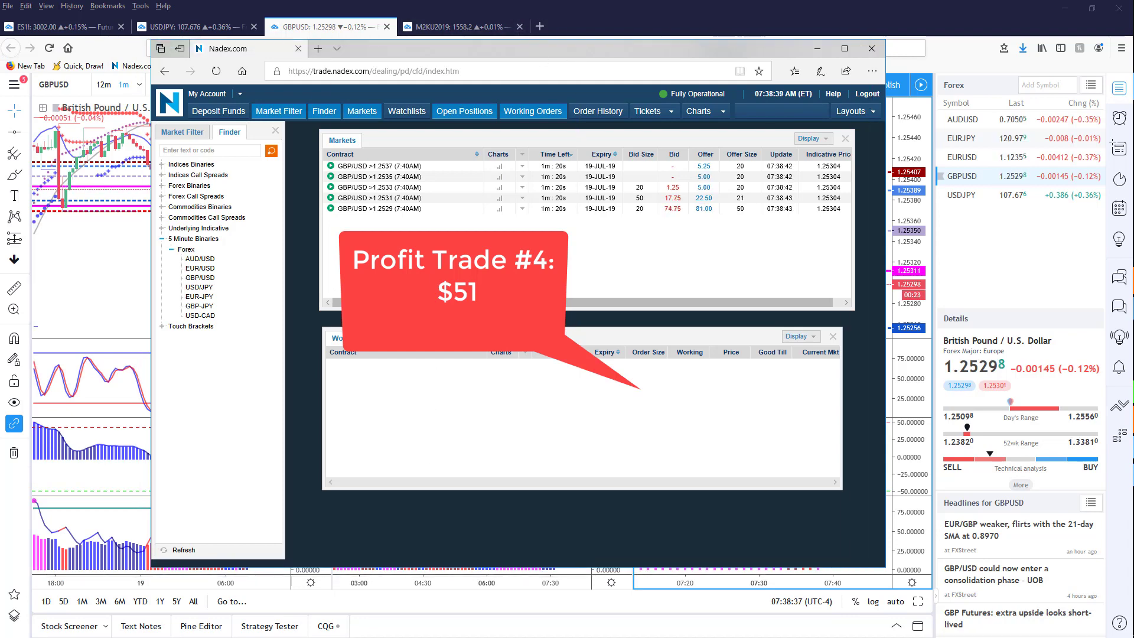
pyautogui.hotkey('alt', 'Tab')
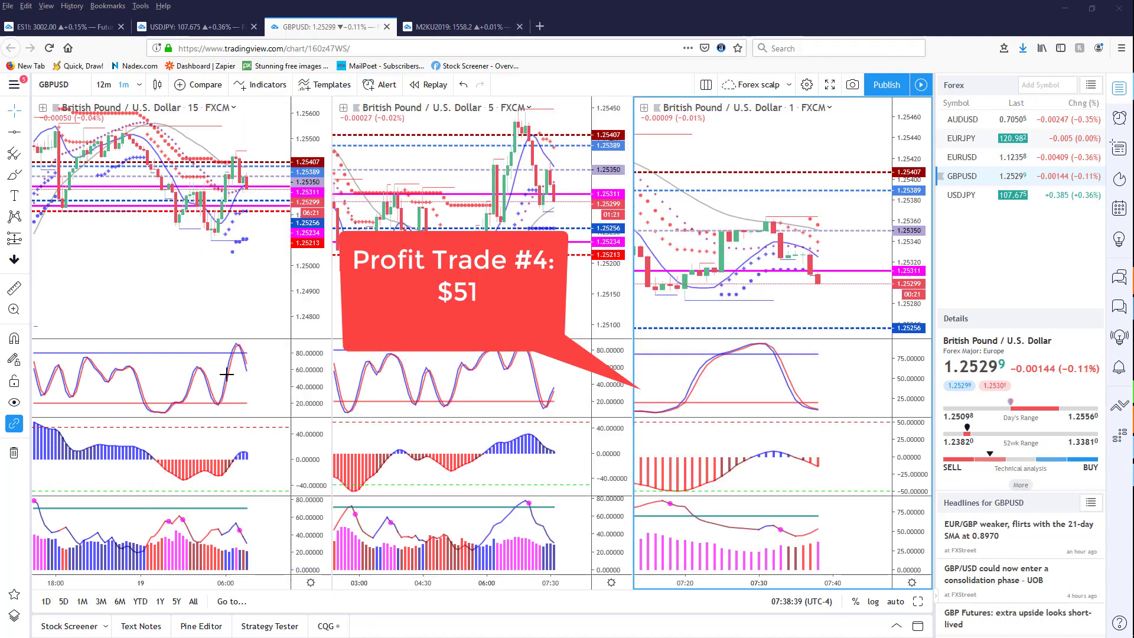